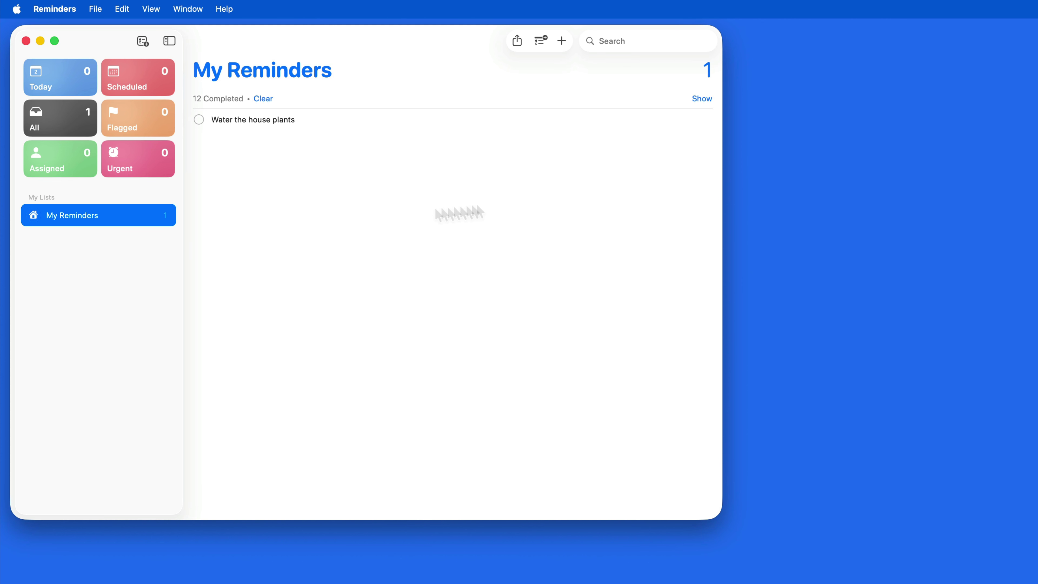
# Review the detail settings of the "Water the house plants" reminder and close them.
pyautogui.click(706, 118)
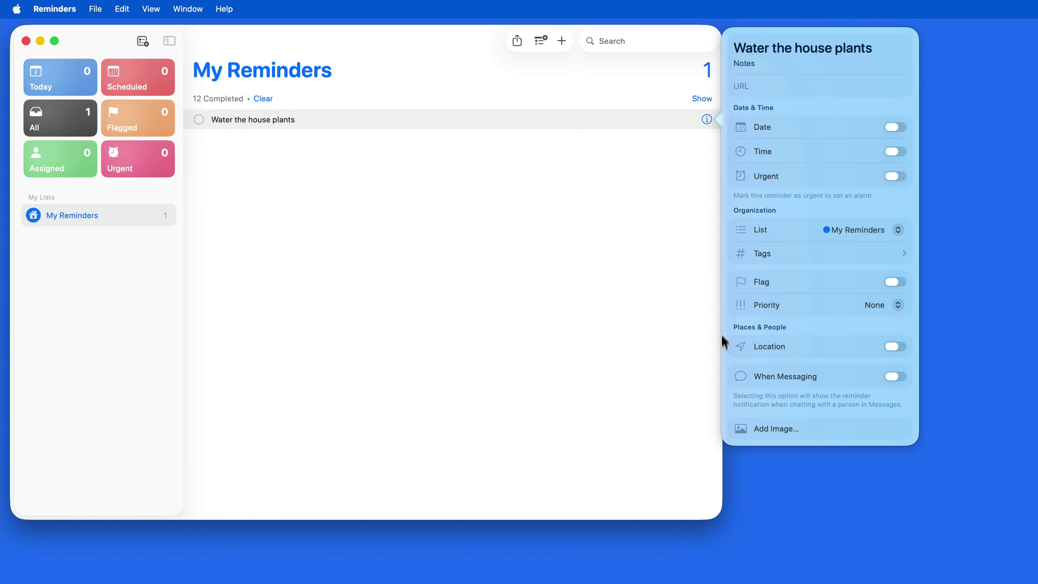
pyautogui.click(128, 280)
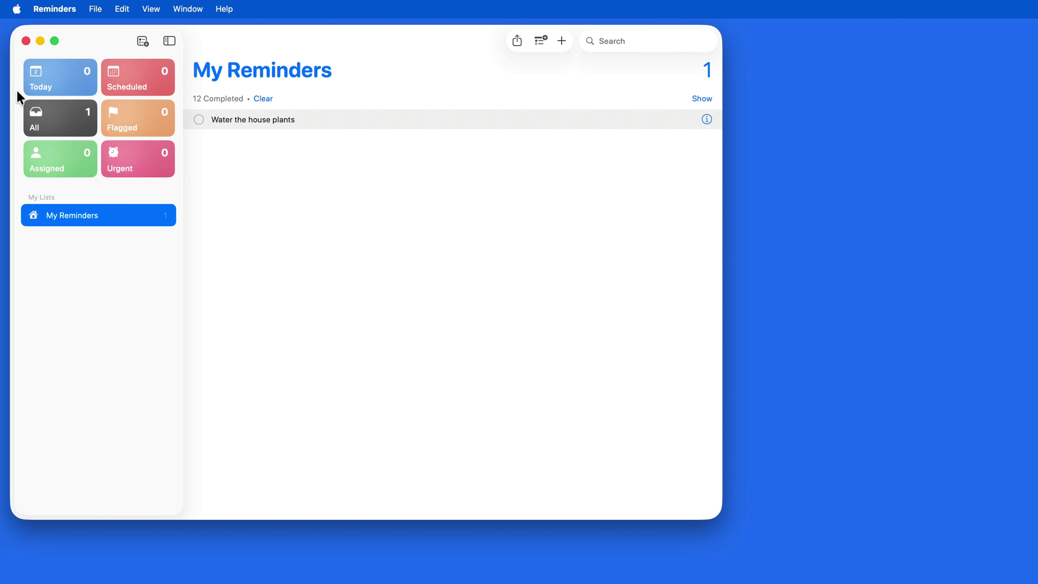
# View the Today, Scheduled, All, Flagged, Assigned and Urgent smart lists one after another.
pyautogui.click(59, 75)
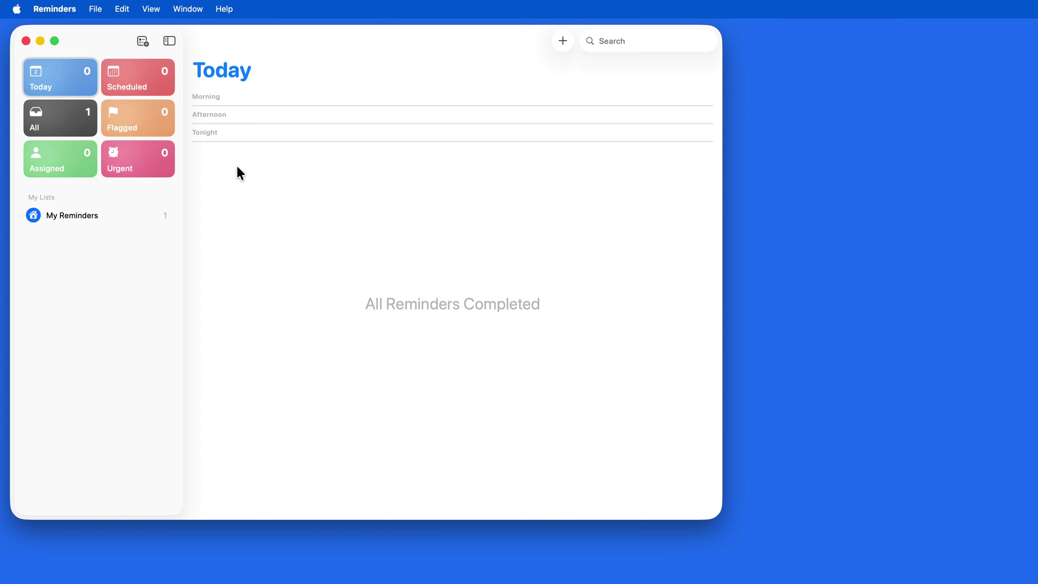
pyautogui.click(157, 87)
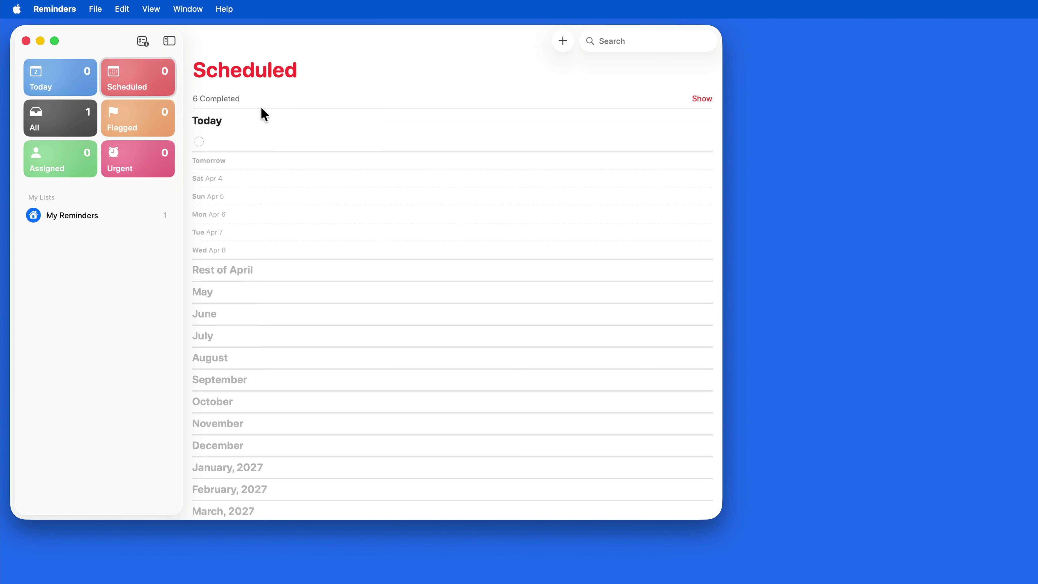
pyautogui.click(62, 128)
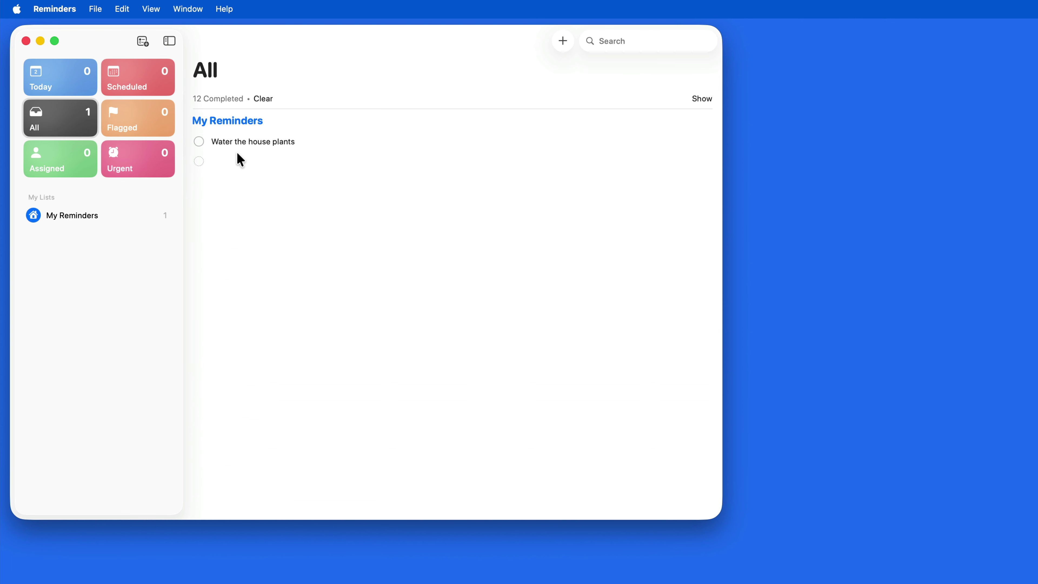
pyautogui.click(143, 124)
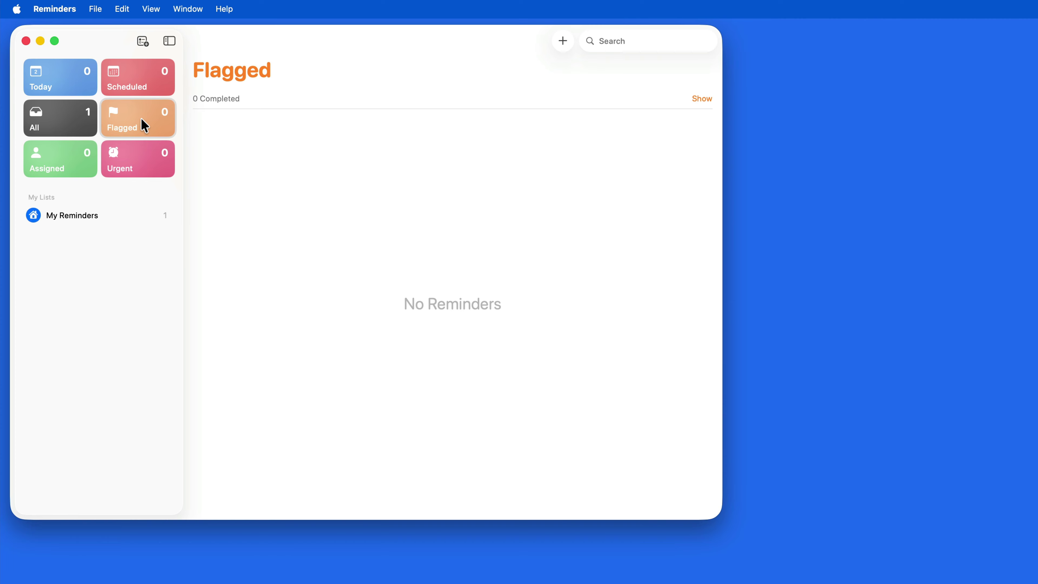
pyautogui.click(62, 163)
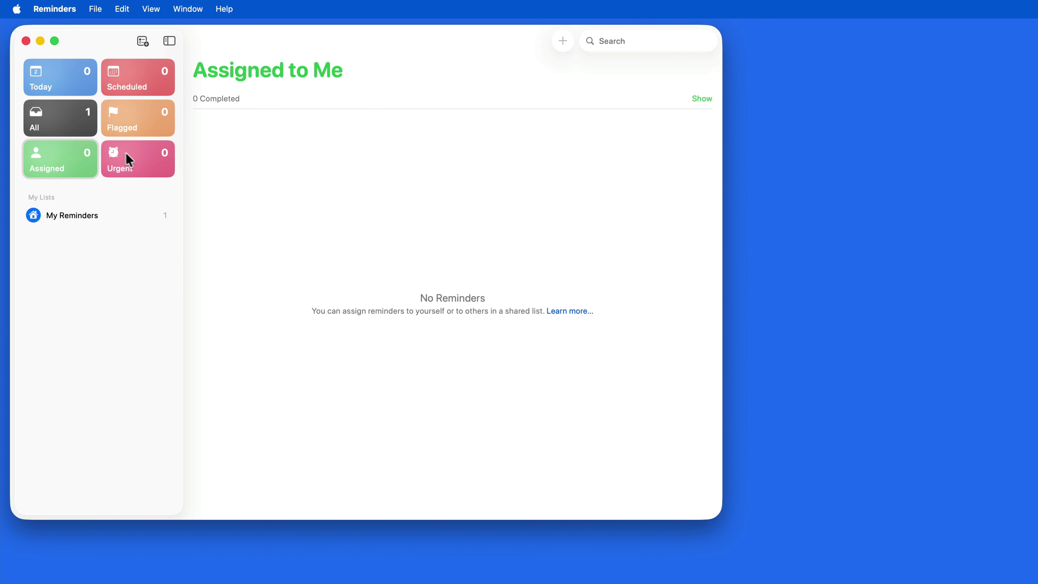
pyautogui.click(140, 155)
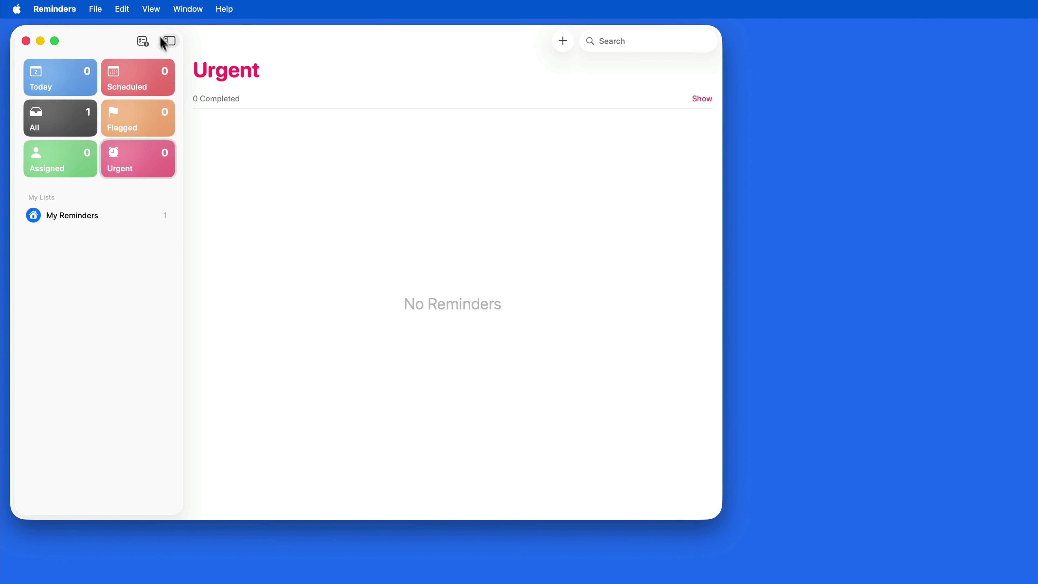
# Add the Completed smart list to the sidebar and view its reminders.
pyautogui.click(150, 9)
pyautogui.moveTo(229, 108)
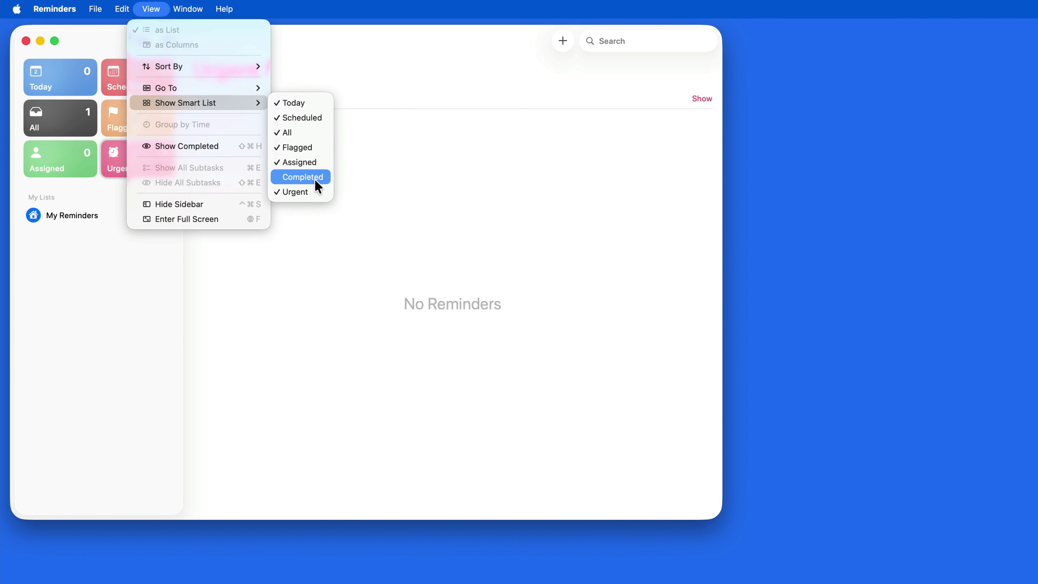
pyautogui.click(317, 185)
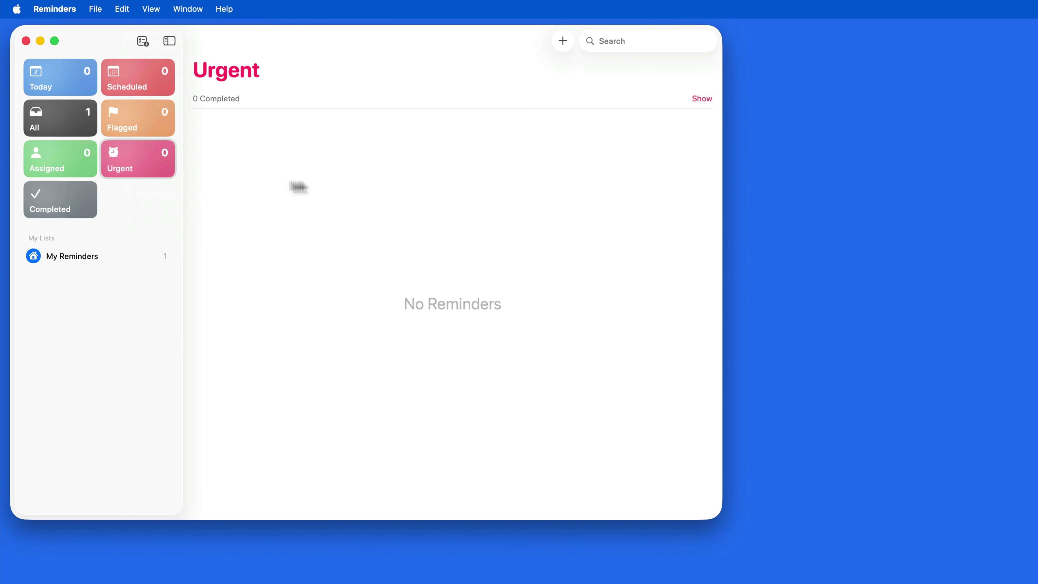
pyautogui.click(80, 202)
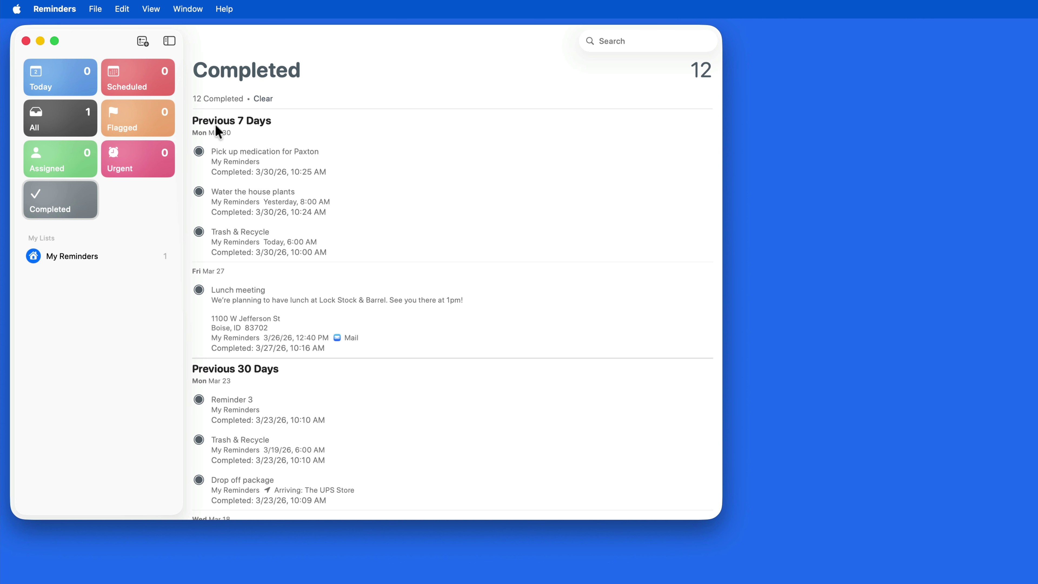
# Remove the Completed smart list from the sidebar.
pyautogui.click(151, 9)
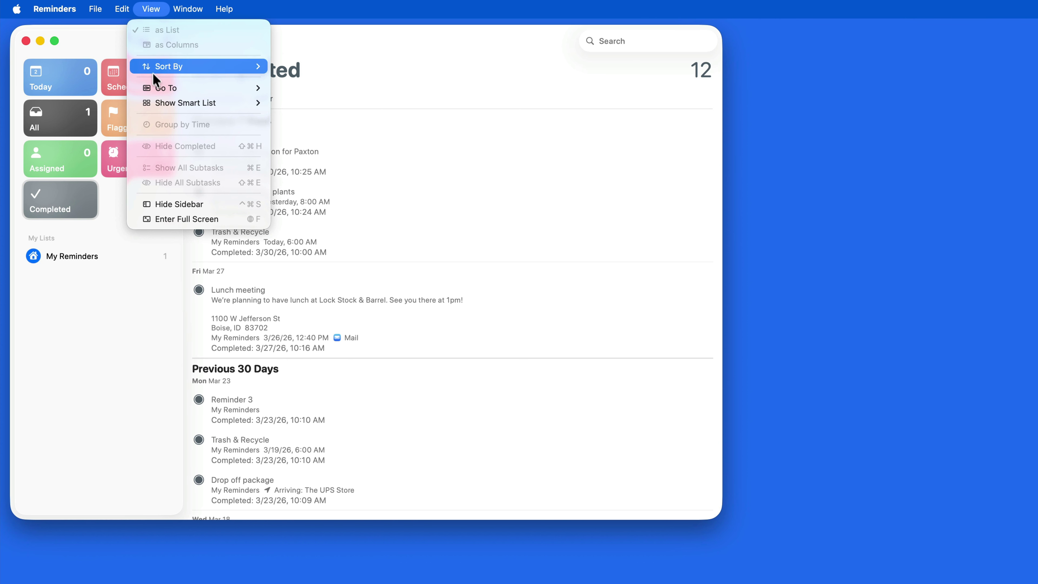
pyautogui.moveTo(155, 103)
pyautogui.click(314, 180)
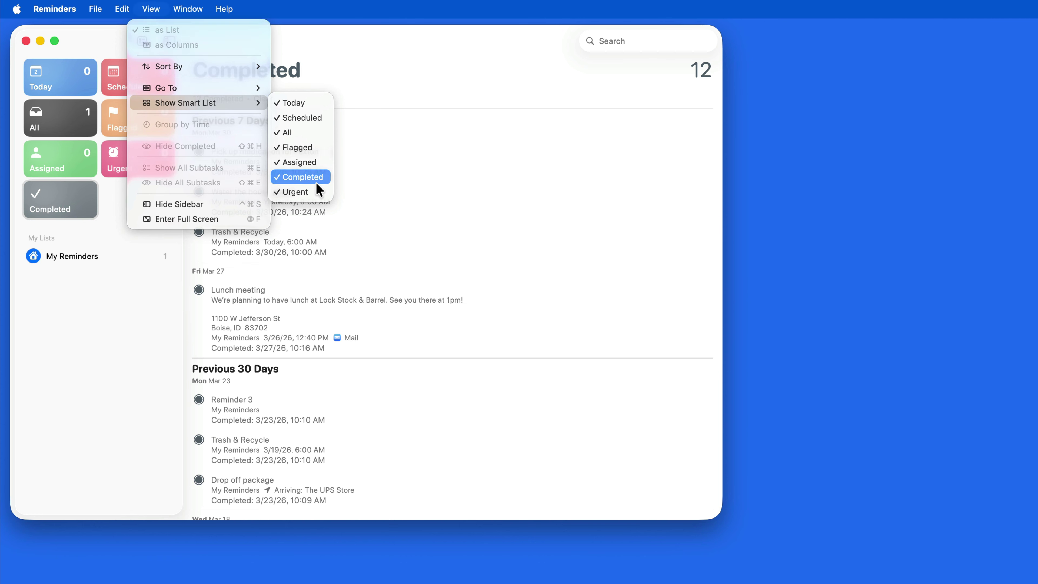
# Hide the Flagged smart list from the sidebar.
pyautogui.click(152, 9)
pyautogui.moveTo(186, 103)
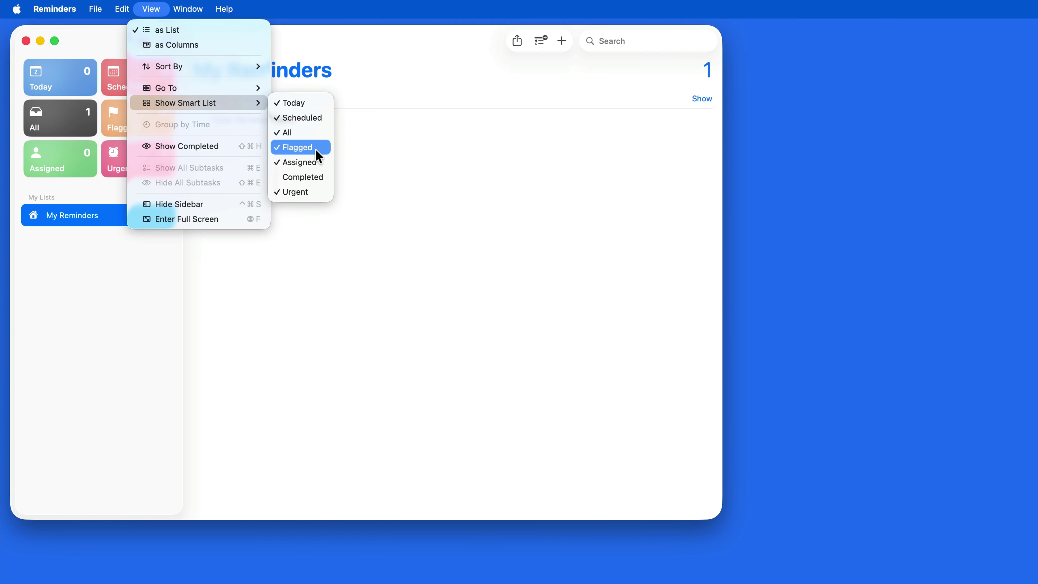
pyautogui.click(300, 147)
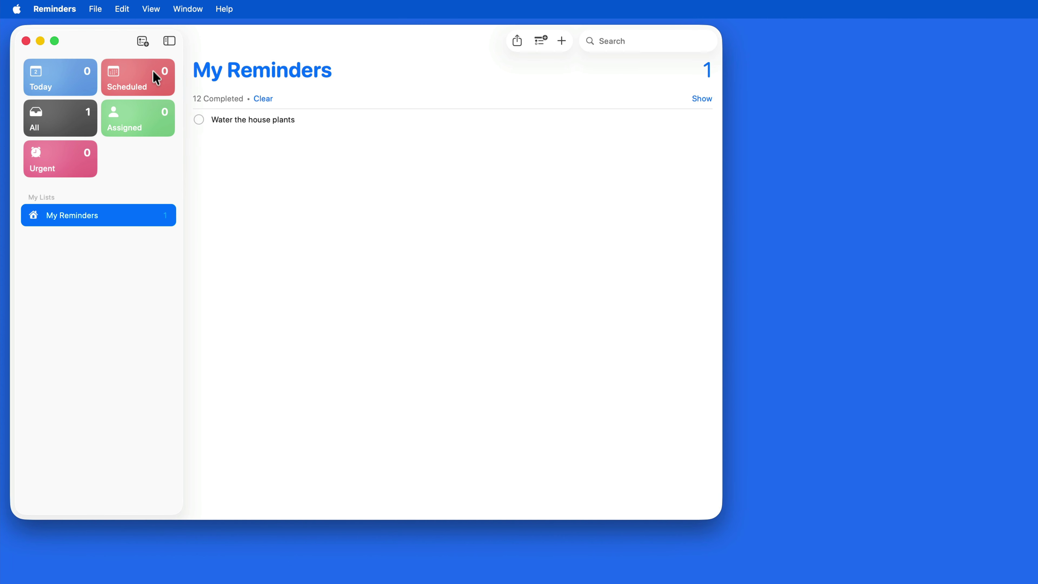
# Show the Flagged smart list in the sidebar again.
pyautogui.click(152, 10)
pyautogui.moveTo(171, 105)
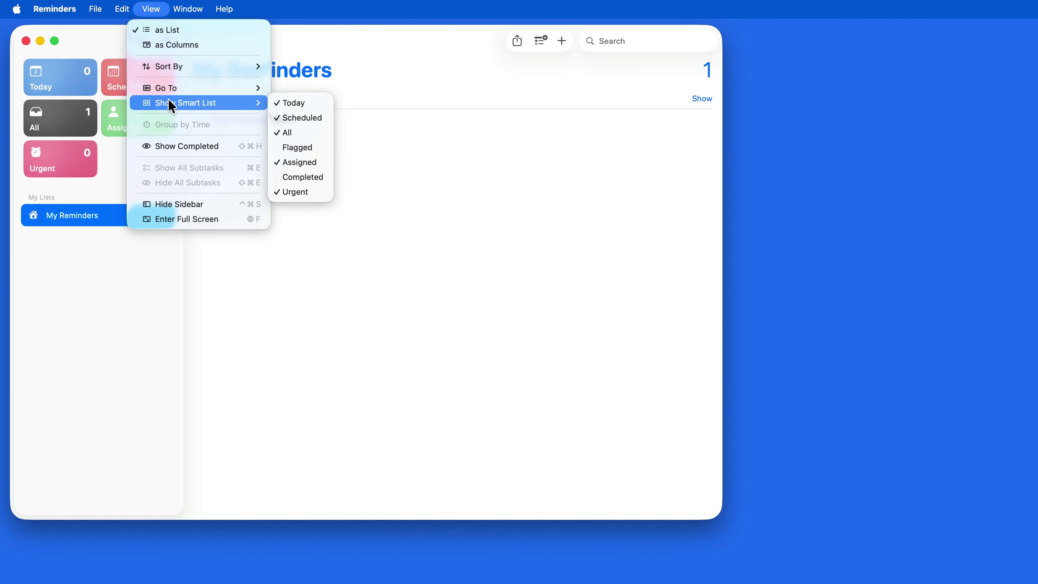
pyautogui.click(302, 148)
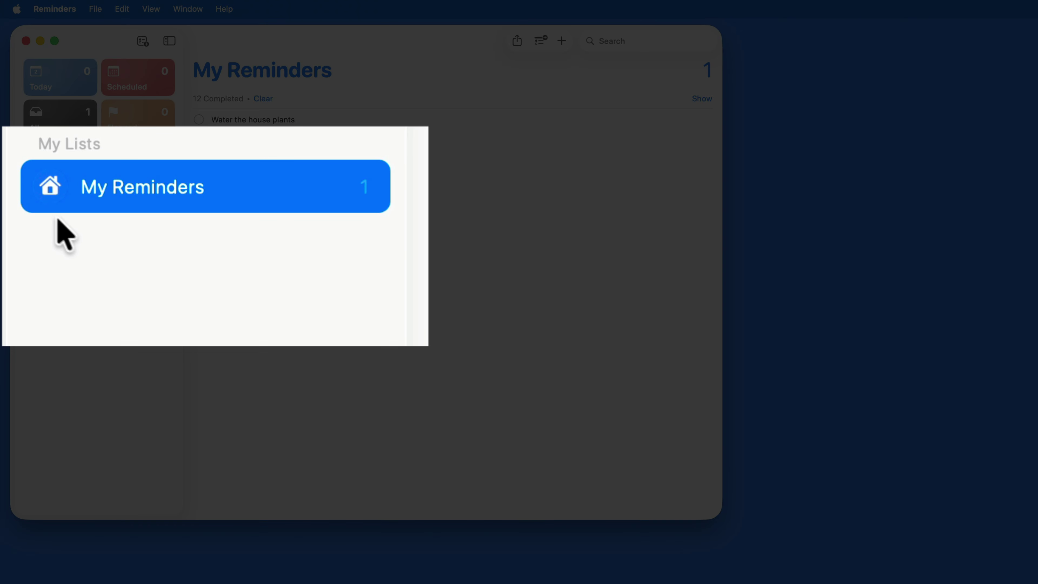
# Review the name, color, icon and type options of the My Reminders list, and cancel without changes.
pyautogui.moveTo(47, 207)
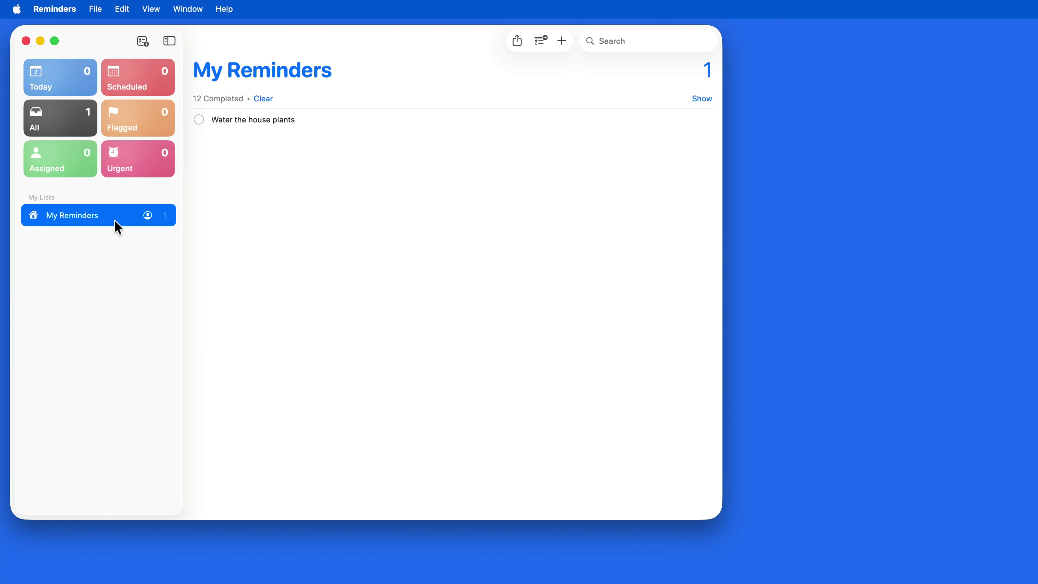
pyautogui.click(34, 219)
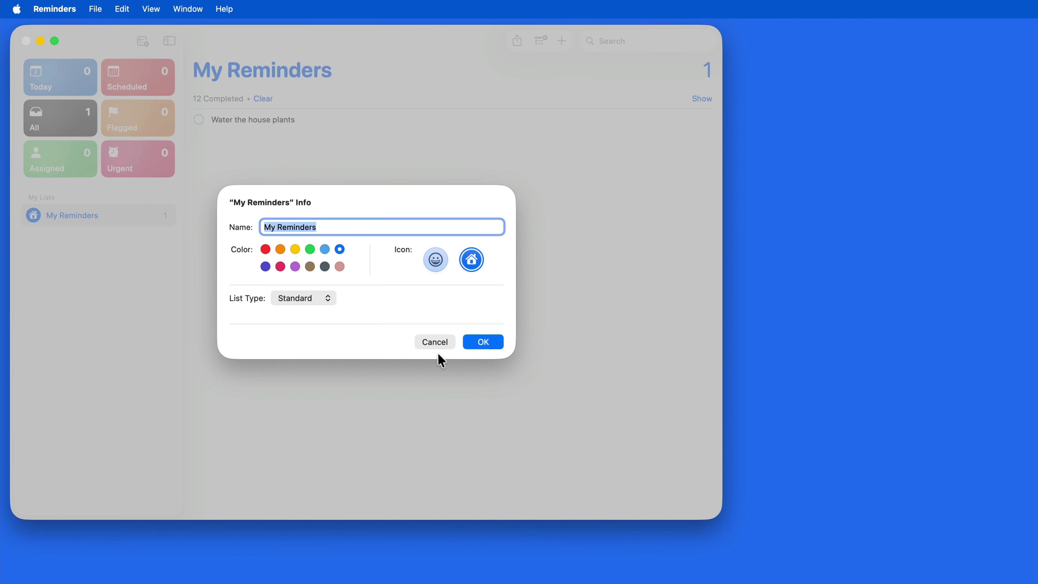
pyautogui.click(436, 343)
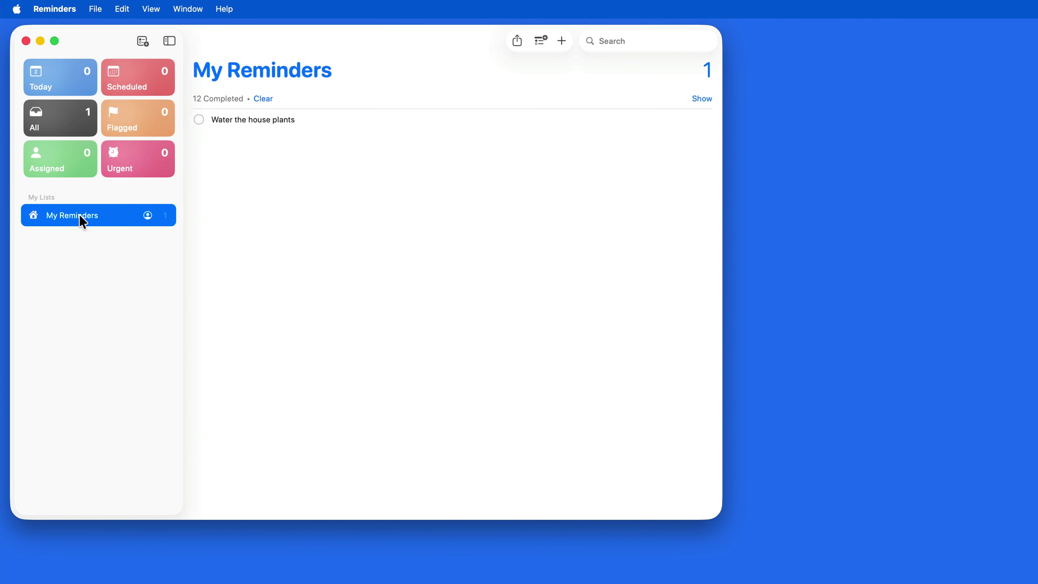
# Open the My Reminders list in its own window, reposition that window, and close it.
pyautogui.doubleClick(82, 221)
pyautogui.moveTo(342, 245); pyautogui.dragTo(310, 225)
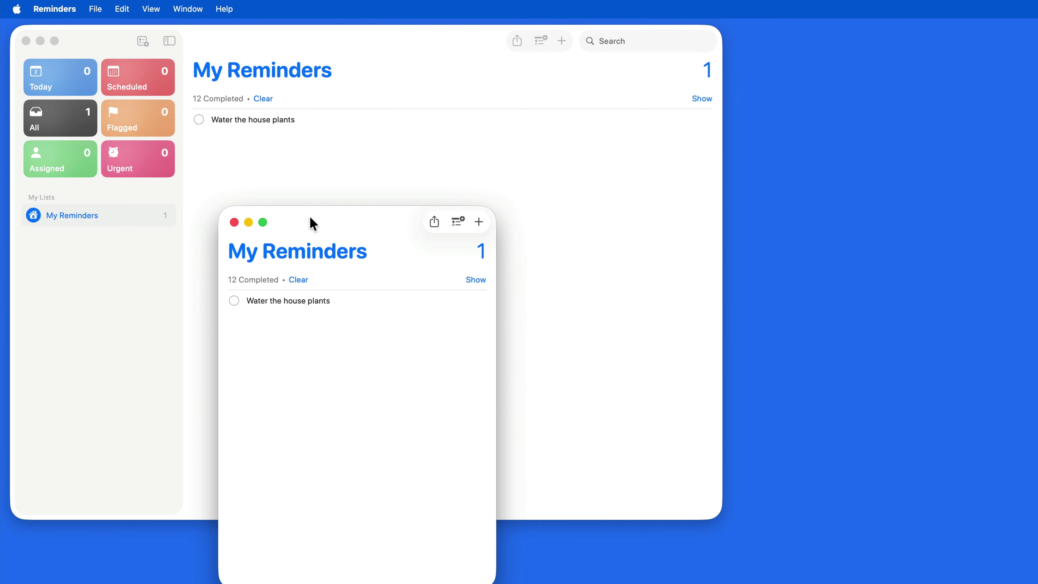
pyautogui.click(234, 223)
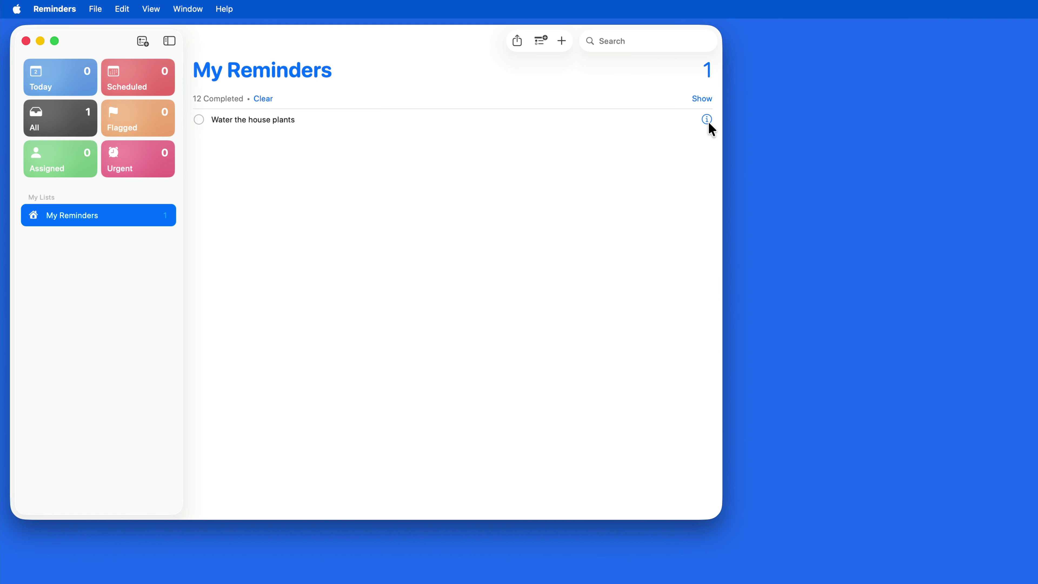
# Inspect the detail settings and the available actions of the "Water the house plants" reminder.
pyautogui.click(706, 120)
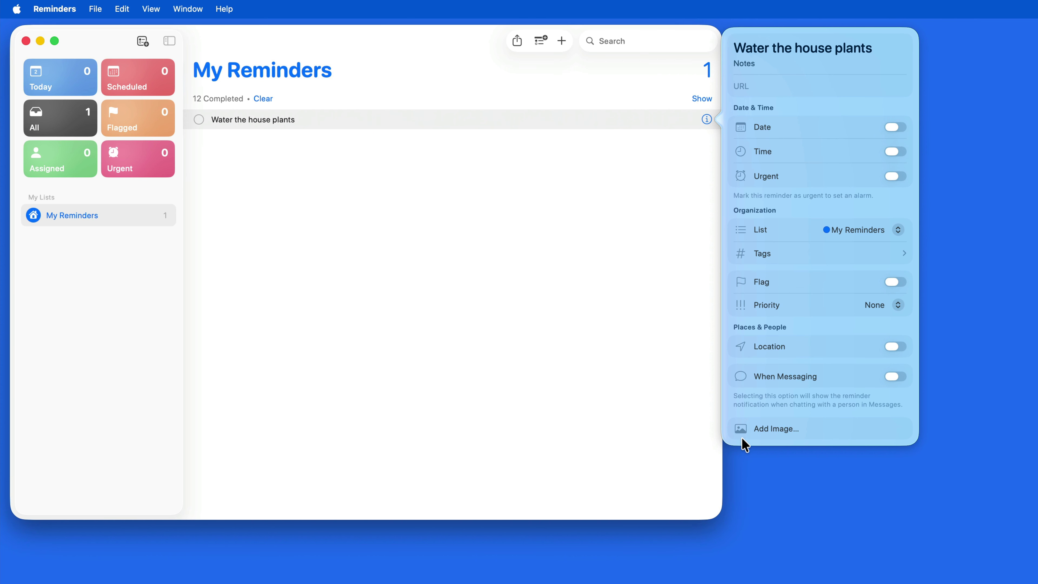
pyautogui.click(632, 176)
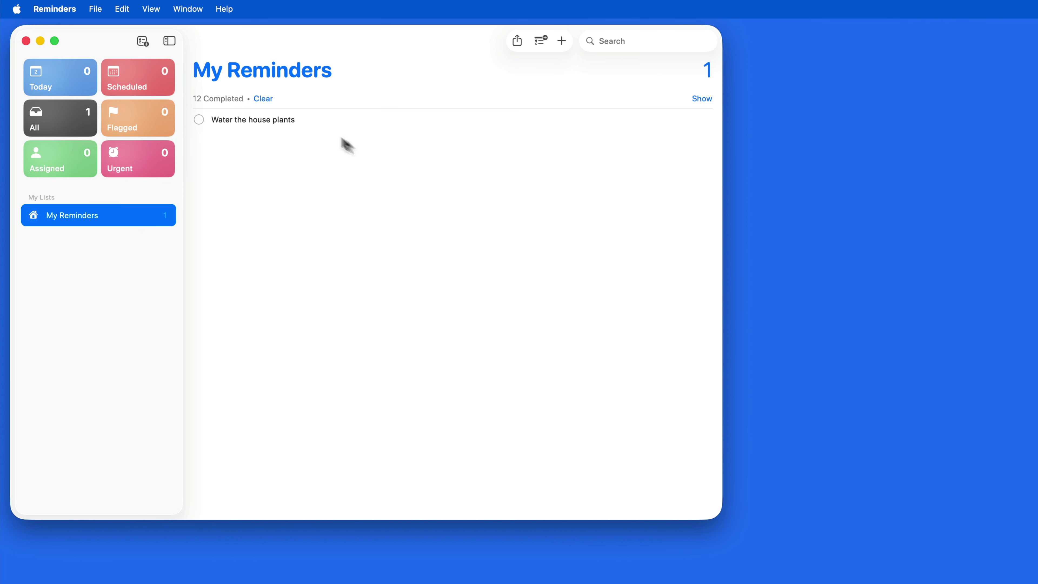
pyautogui.rightClick(287, 120)
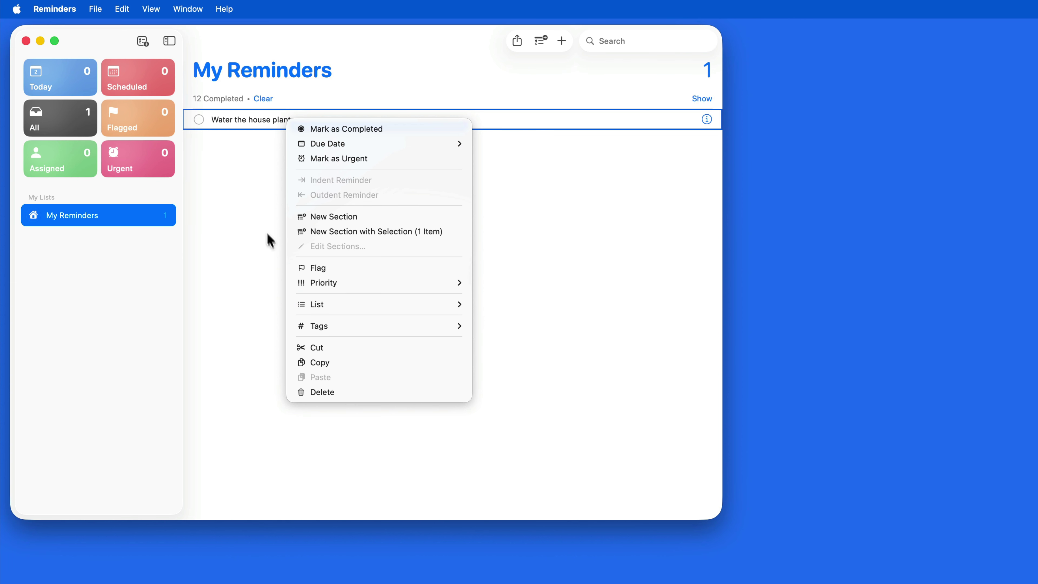
pyautogui.click(250, 197)
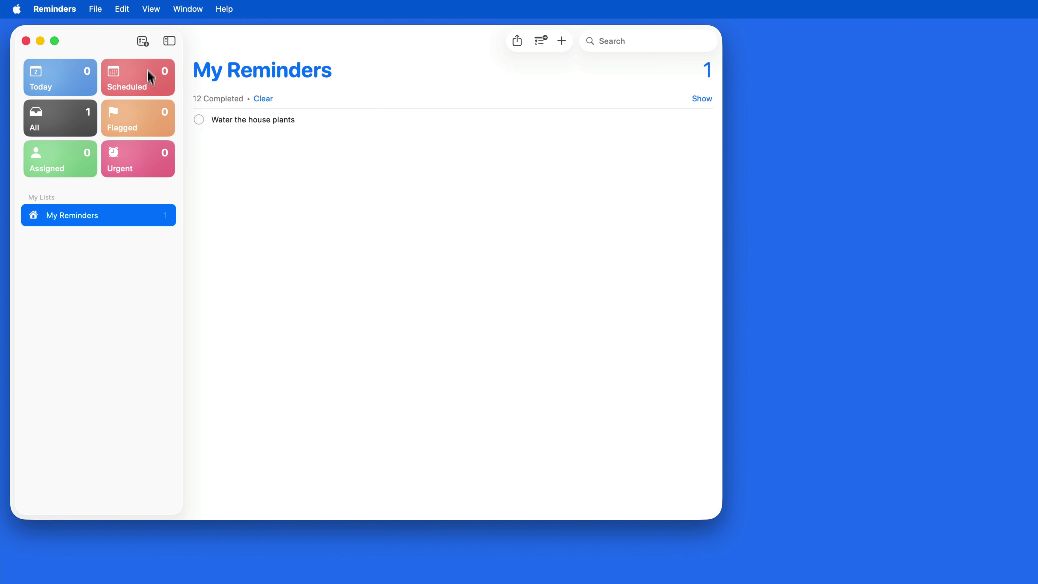
# Bring up the options for creating a new list twice, cancelling each time without creating one.
pyautogui.click(142, 41)
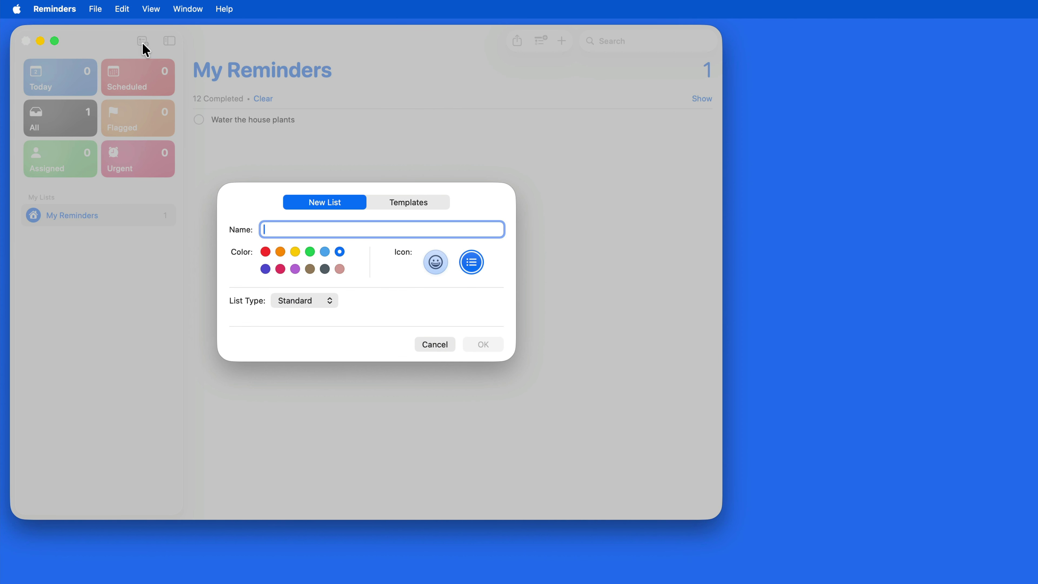
pyautogui.click(434, 344)
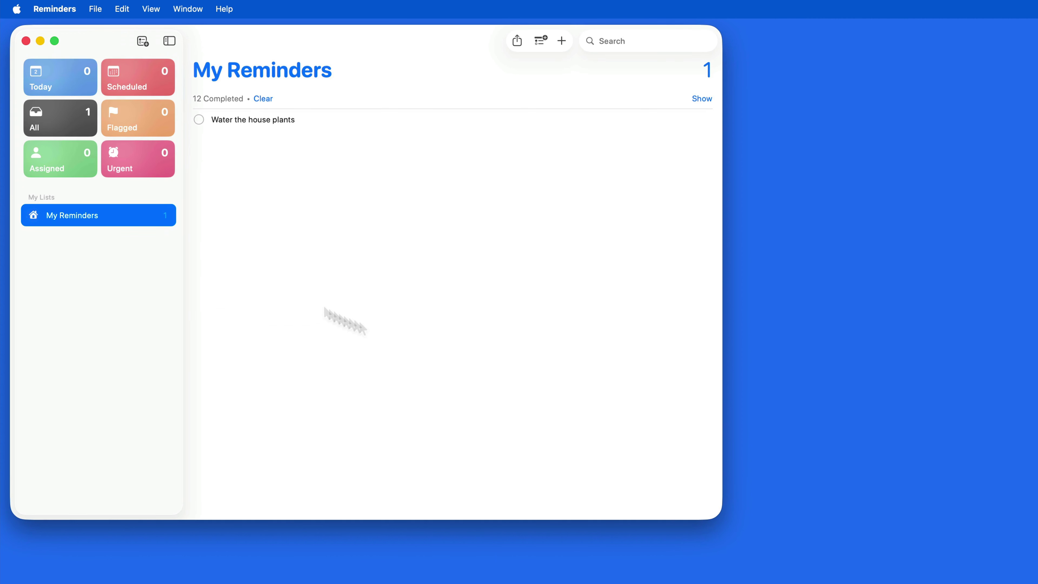
pyautogui.press('shift+super+n')
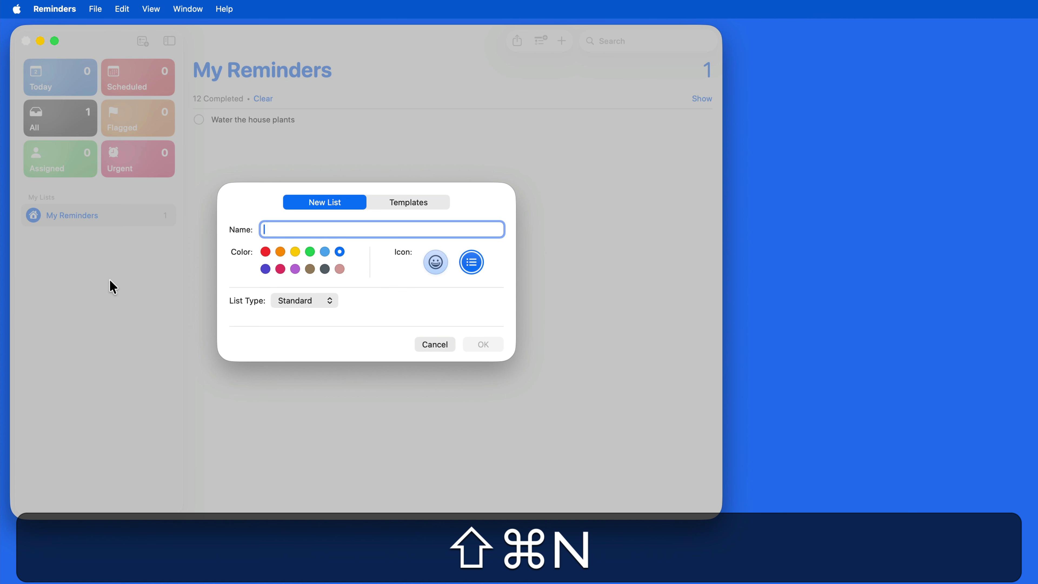
pyautogui.click(434, 340)
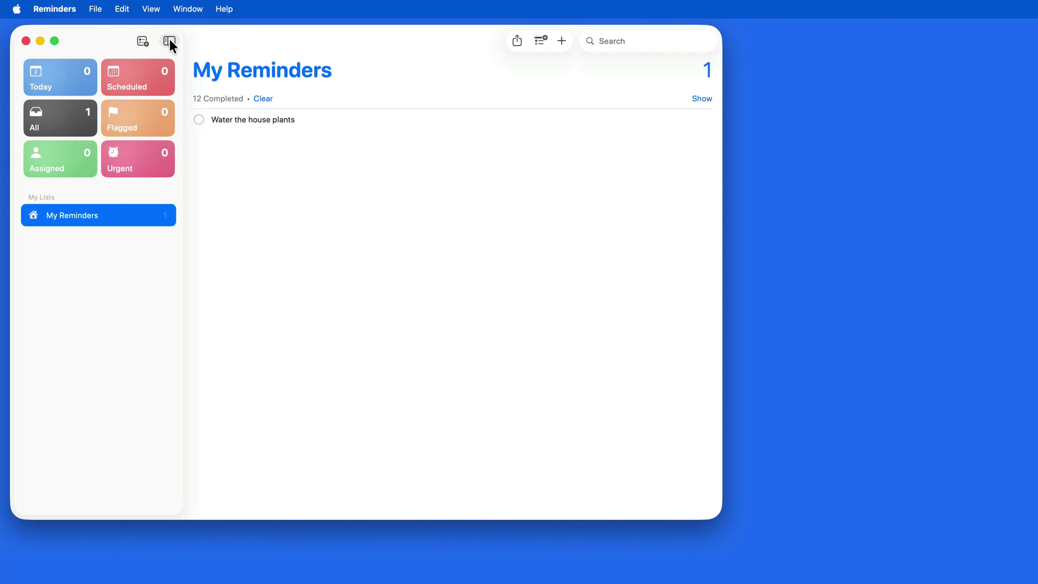
# Hide the sidebar and show it again.
pyautogui.click(169, 39)
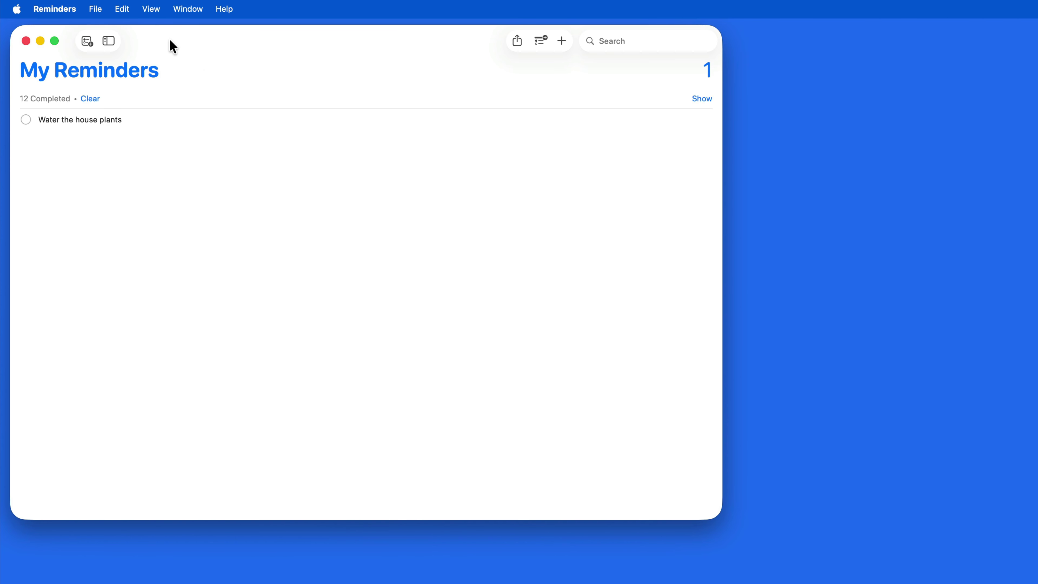
pyautogui.click(110, 40)
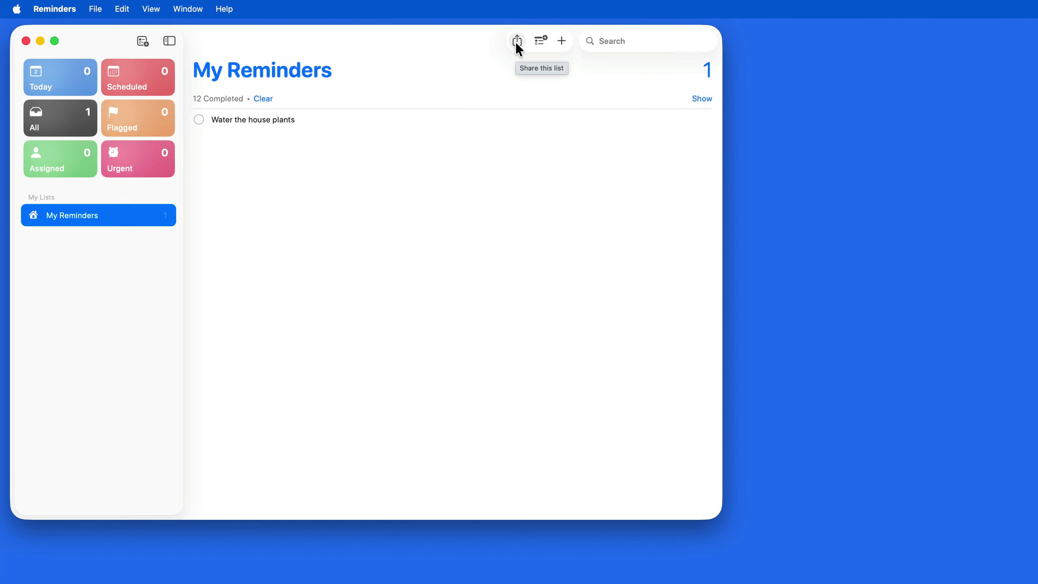
# Add a new section named "Around the House" to the My Reminders list.
pyautogui.click(540, 47)
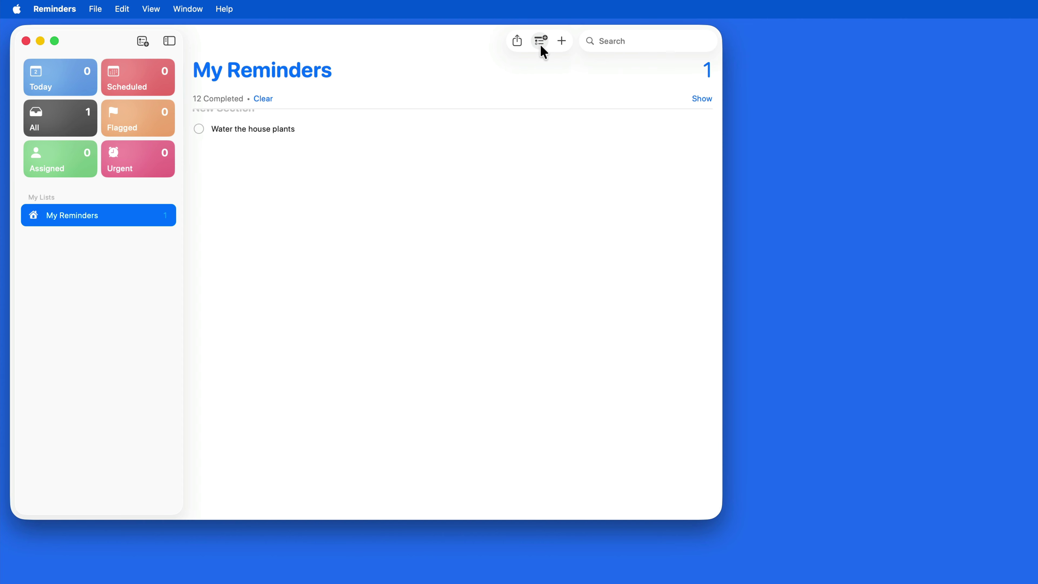
pyautogui.write('A')
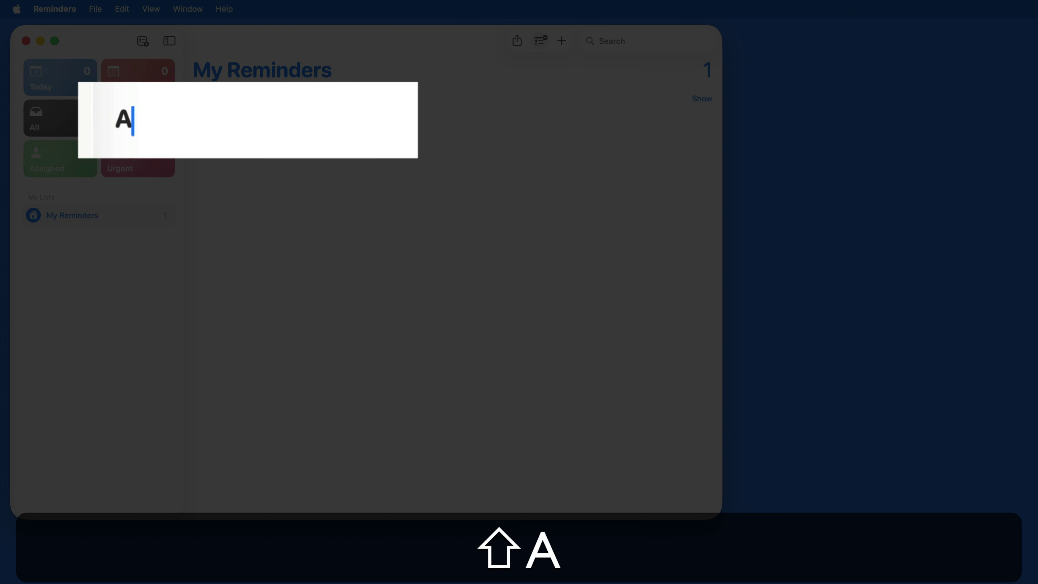
pyautogui.write('round the House')
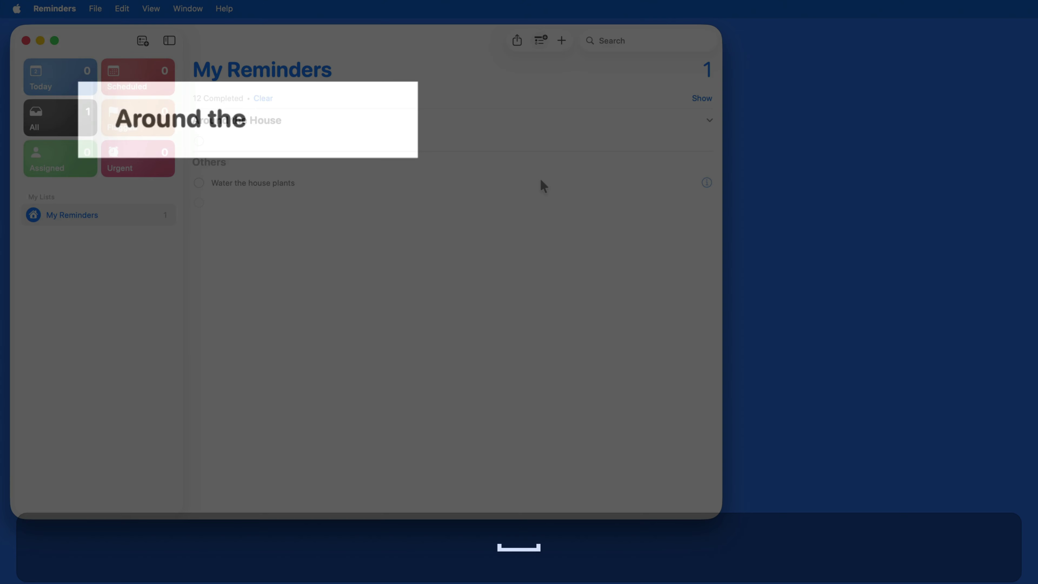
# Undo the addition of the "Around the House" section in the My Reminders list.
pyautogui.press('Return')
pyautogui.press('super+z')
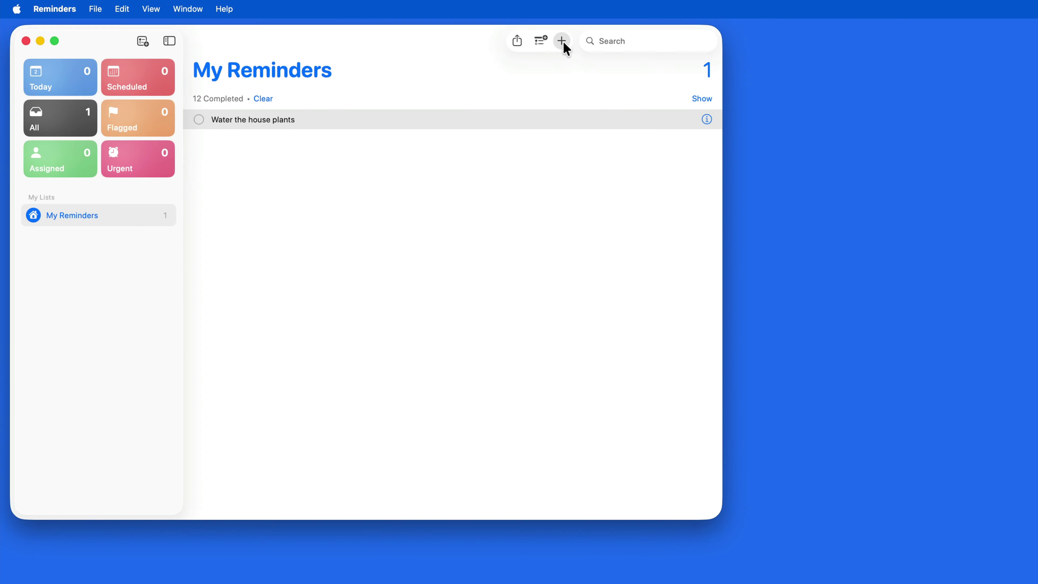
# Add a new reminder titled "Clean Garage" to the My Reminders list, leaving no blank entry below it.
pyautogui.click(561, 40)
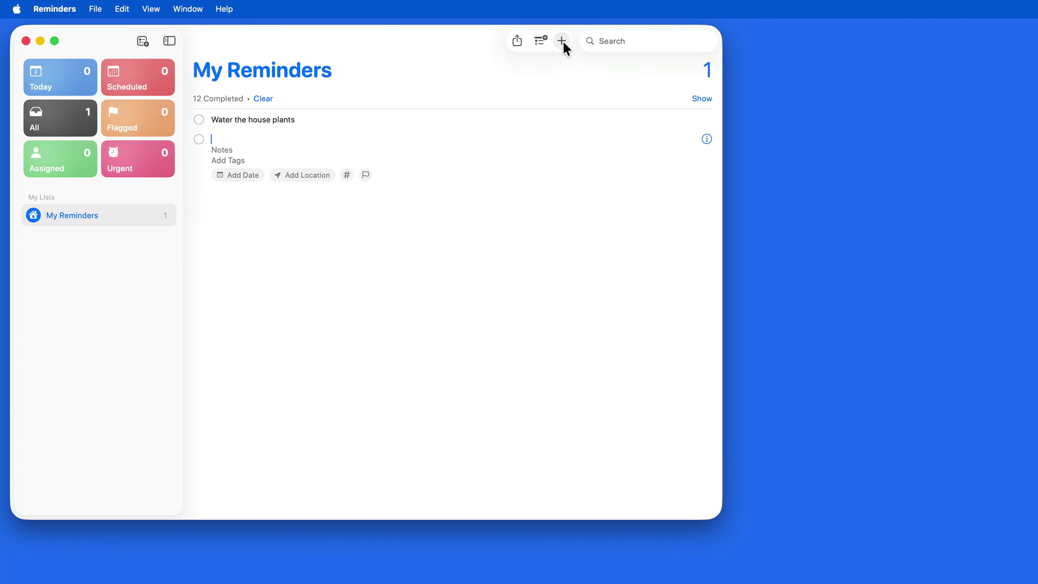
pyautogui.write('Clean Garage')
pyautogui.press('Return')
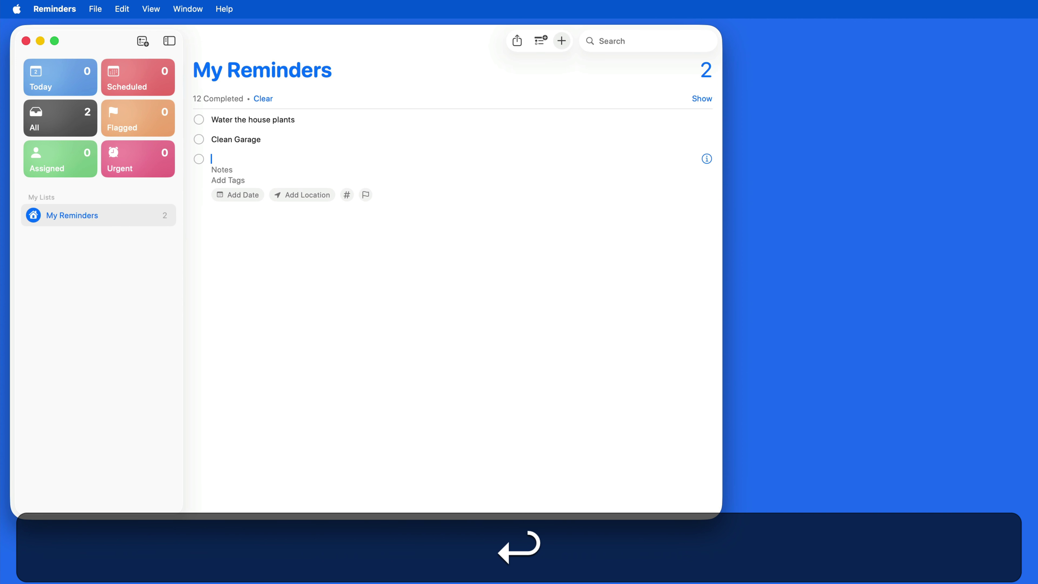
pyautogui.press('BackSpace')
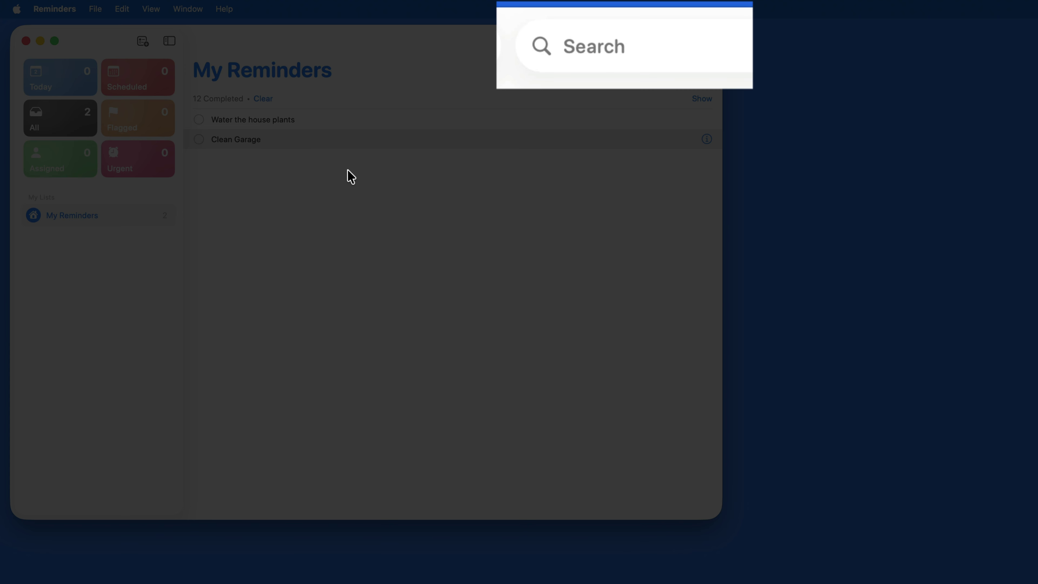
# Search the reminders for "garage" and clear the search to return to the My Reminders list.
pyautogui.click(612, 43)
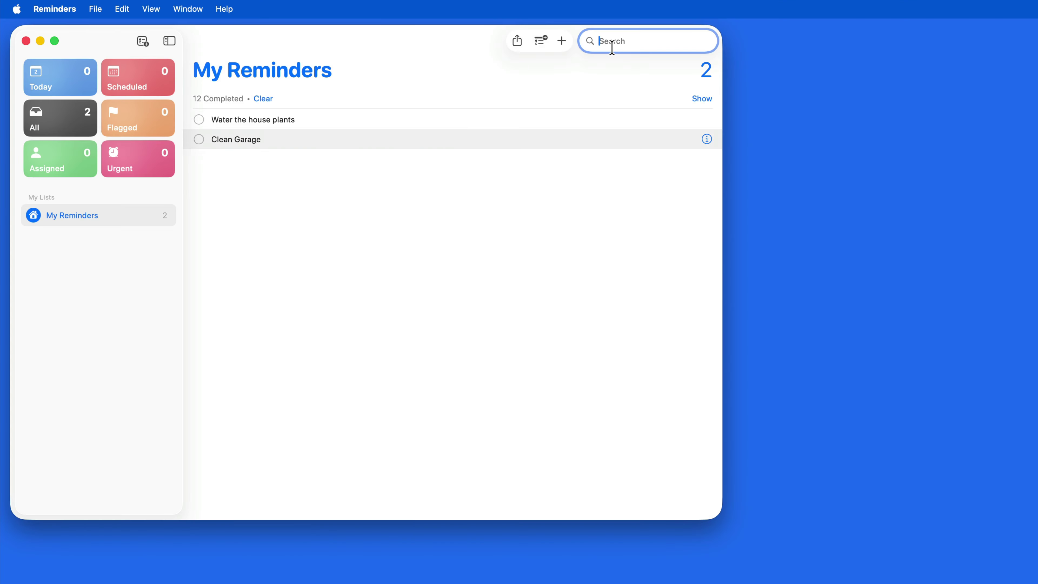
pyautogui.write('garage')
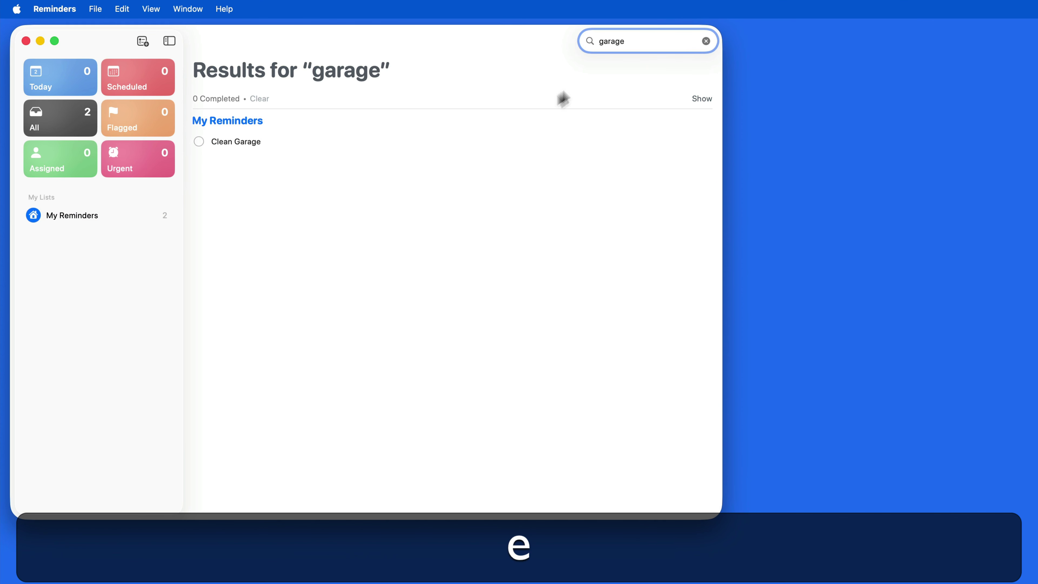
pyautogui.click(707, 41)
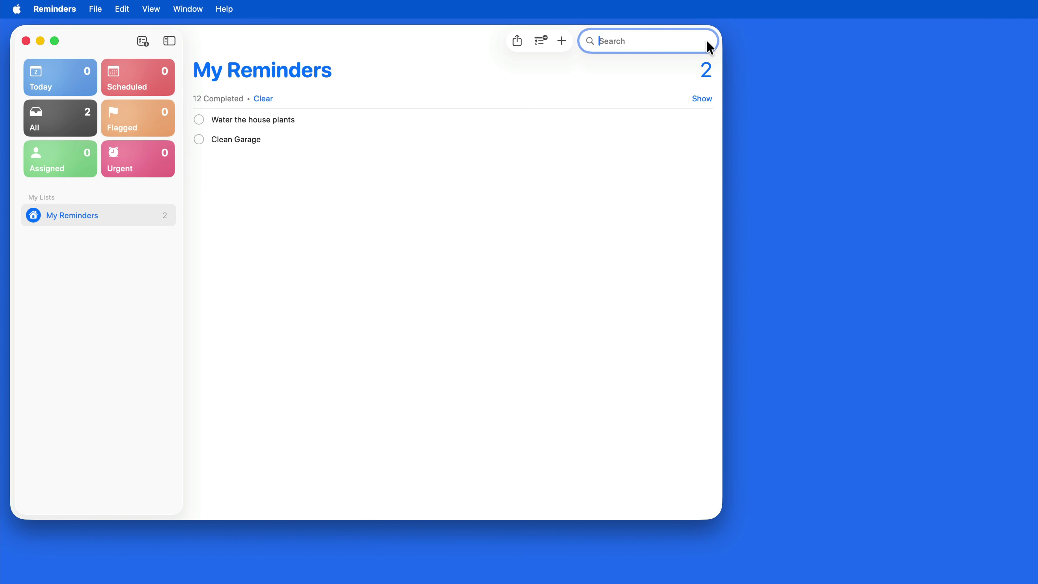